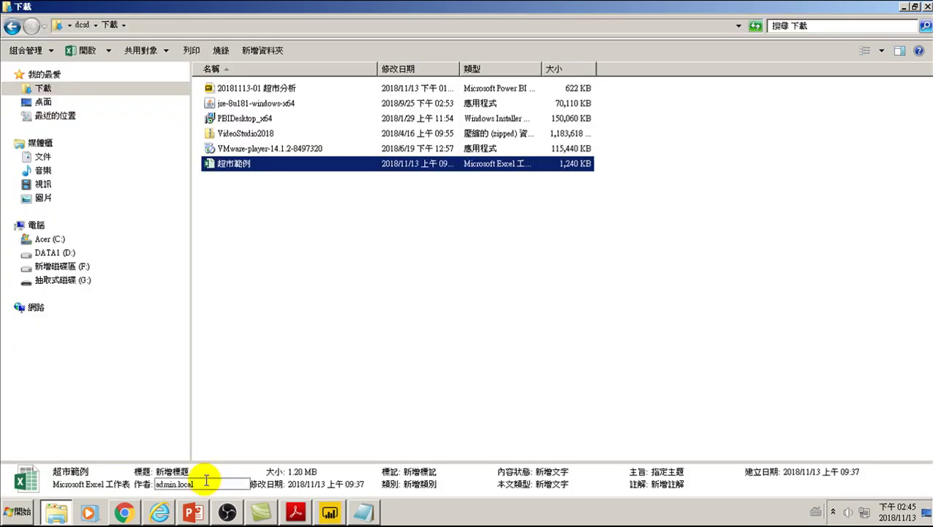
Open 超市範例 in Excel, view the 退貨 sheet, then scroll the 訂單 sheet's columns from 行 ID to 利潤
{"action": "double_click", "coordinate": [256, 165]}
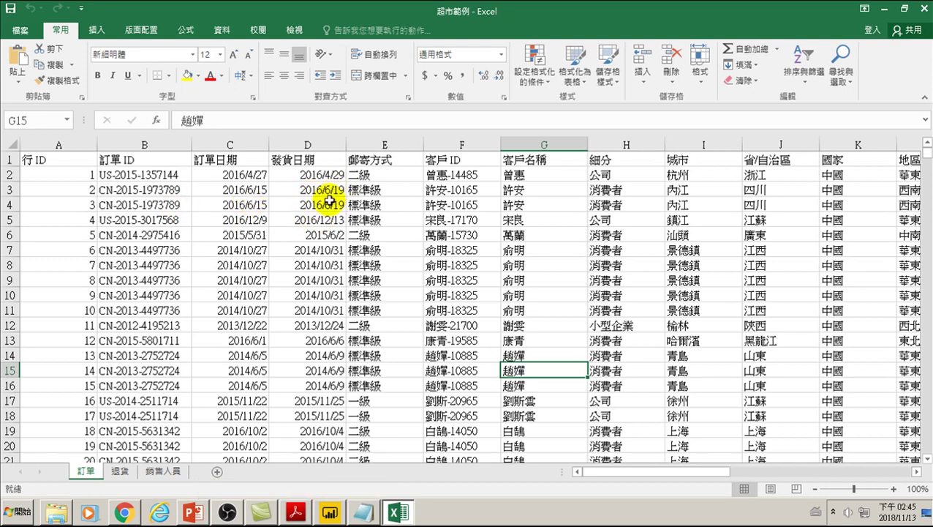
{"action": "left_click", "coordinate": [115, 471]}
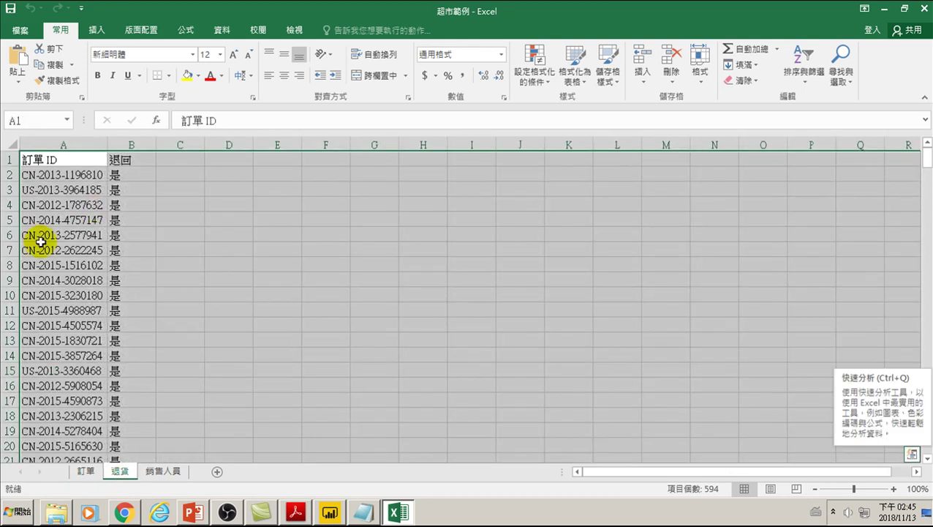
{"action": "left_click", "coordinate": [81, 472]}
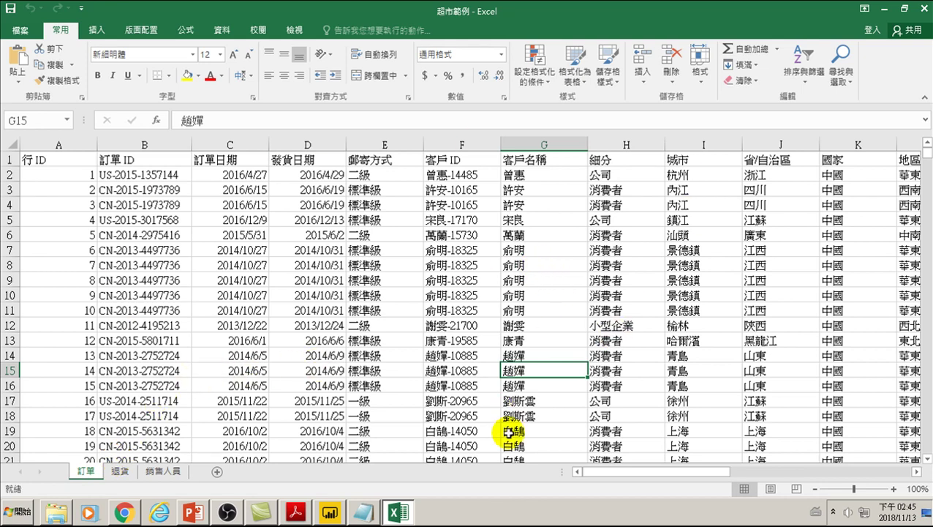
{"action": "mouse_move", "coordinate": [626, 472]}
{"action": "left_mouse_down"}
{"action": "mouse_move", "coordinate": [823, 455]}
{"action": "mouse_move", "coordinate": [621, 406]}
{"action": "left_mouse_up"}
{"action": "left_click", "coordinate": [114, 179]}
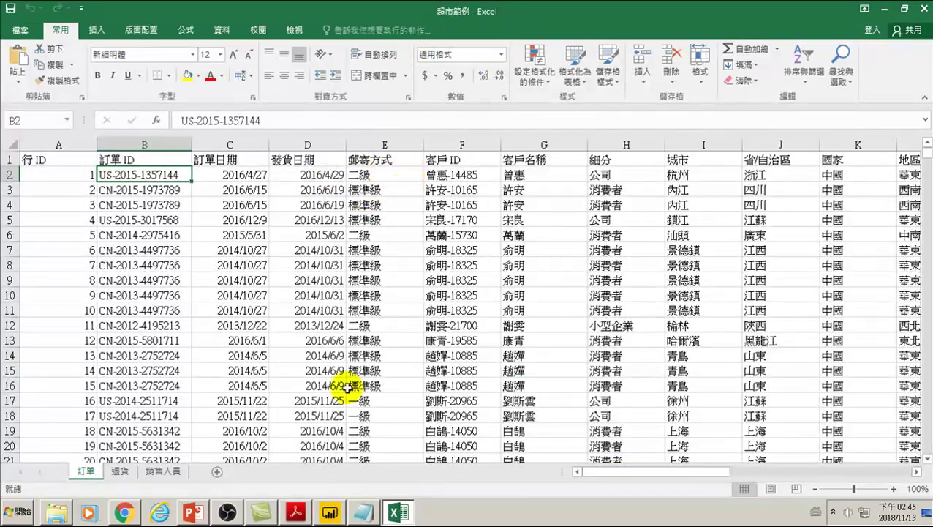
{"action": "left_click_drag", "start_coordinate": [652, 472], "coordinate": [854, 471]}
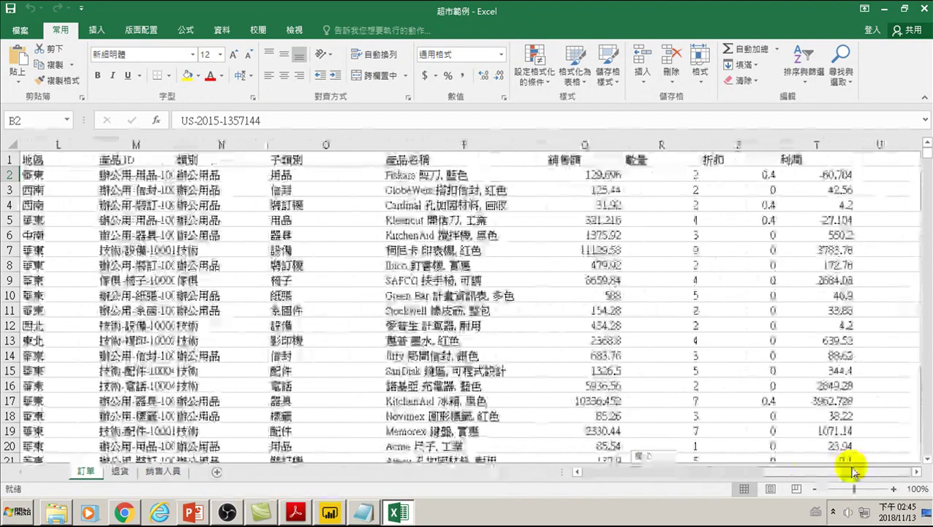
{"action": "left_click", "coordinate": [883, 171]}
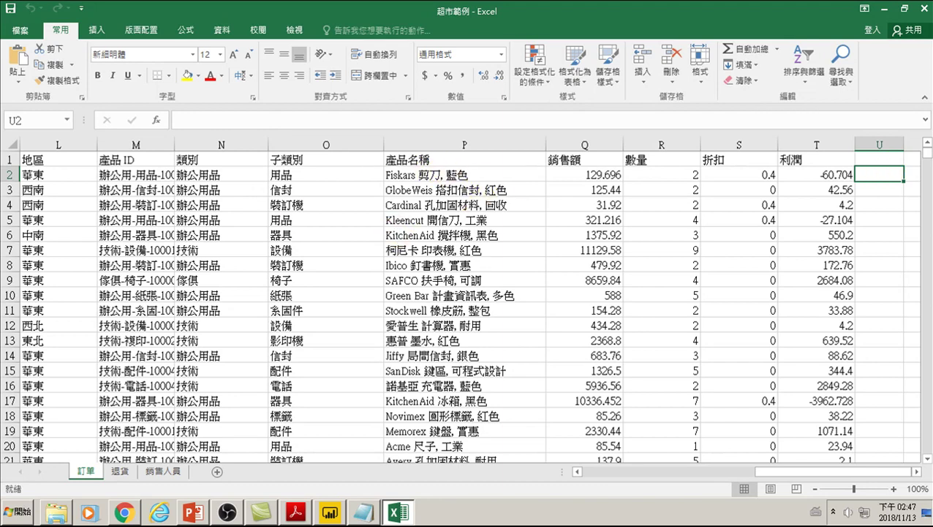
{"action": "left_click", "coordinate": [923, 12]}
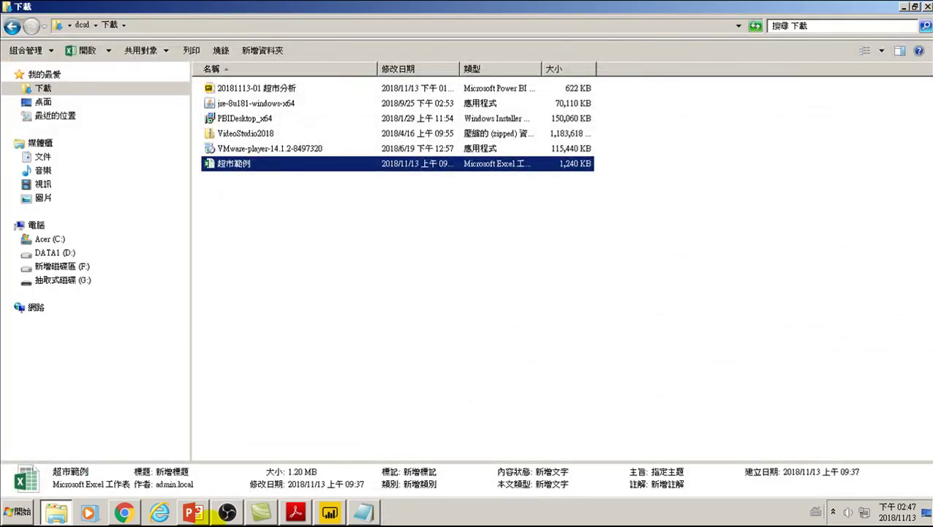
{"action": "left_click", "coordinate": [329, 512]}
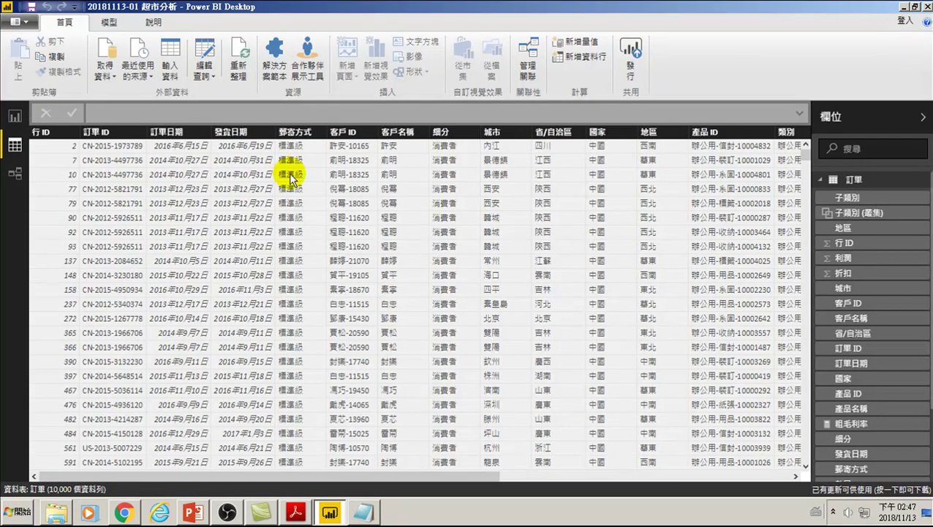
{"action": "mouse_move", "coordinate": [263, 476]}
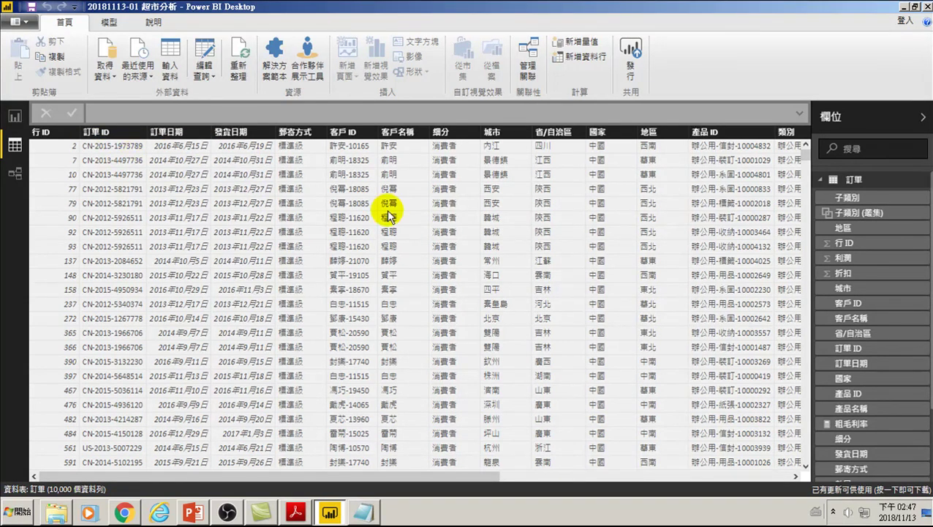
Collapse 訂單 in Fields and display the 退貨 table's 296 rows of 訂單 ID and 退回
{"action": "left_click", "coordinate": [824, 180]}
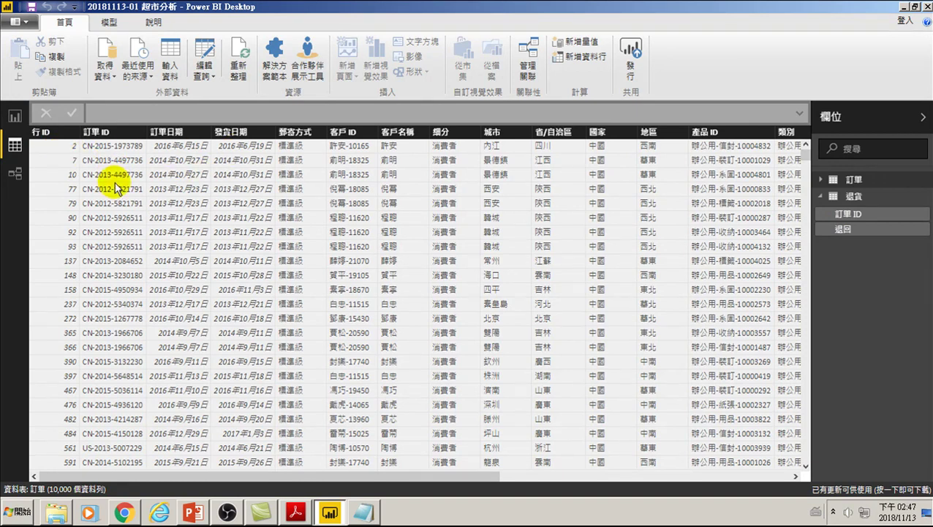
{"action": "mouse_move", "coordinate": [461, 475]}
{"action": "left_mouse_down"}
{"action": "mouse_move", "coordinate": [781, 476]}
{"action": "mouse_move", "coordinate": [480, 479]}
{"action": "left_mouse_up"}
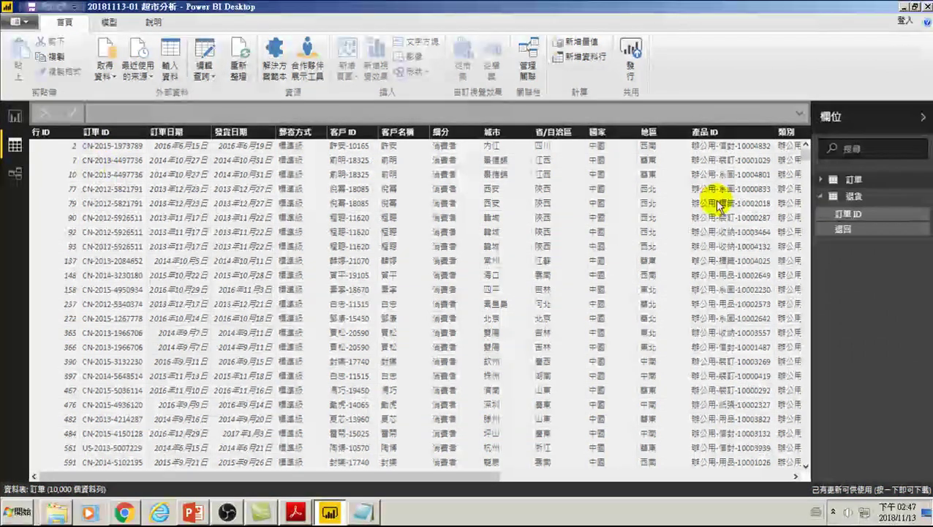
{"action": "left_click", "coordinate": [848, 216]}
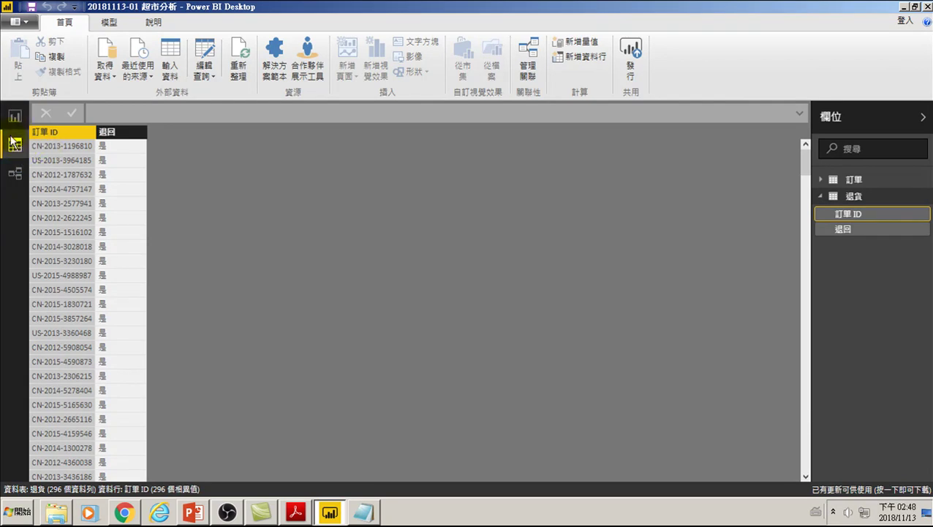
Return to the 訂單 table, scroll across its columns, and add a new column 資料行
{"action": "left_click", "coordinate": [853, 180]}
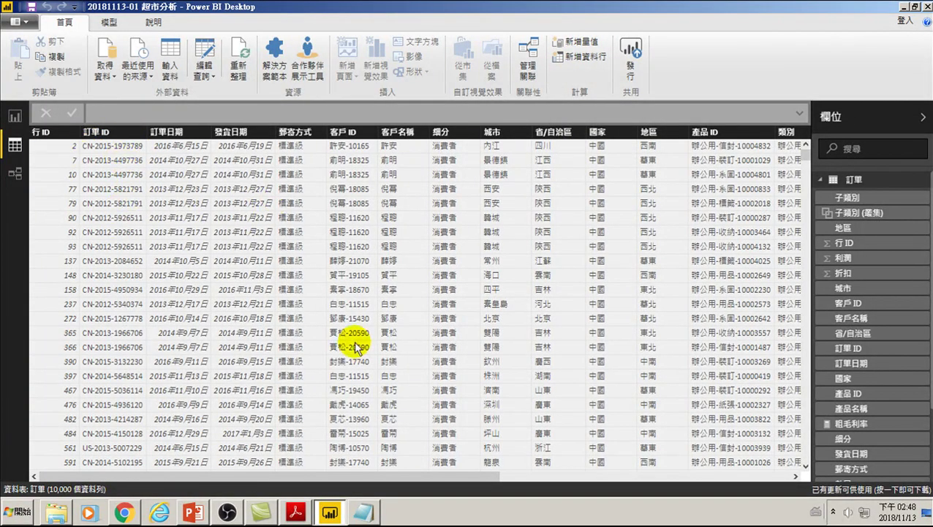
{"action": "left_click_drag", "start_coordinate": [417, 476], "coordinate": [741, 450]}
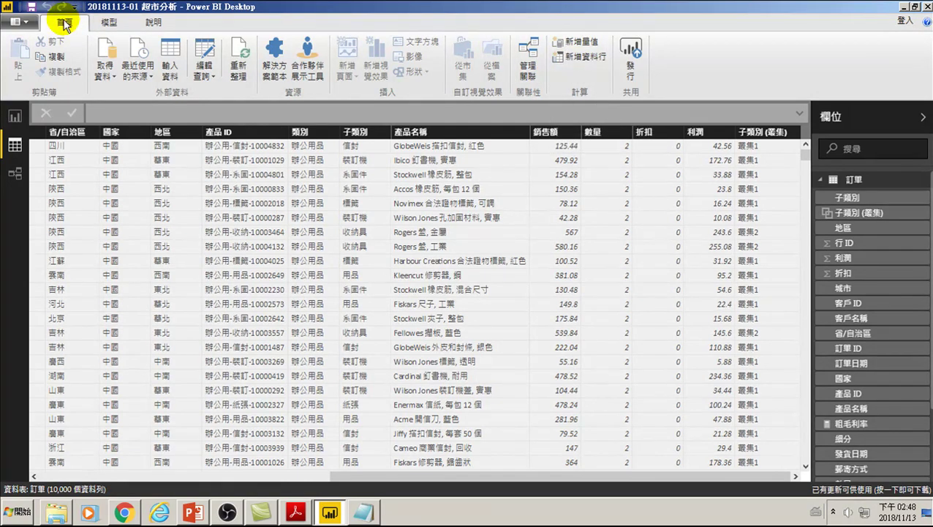
{"action": "left_click", "coordinate": [574, 57]}
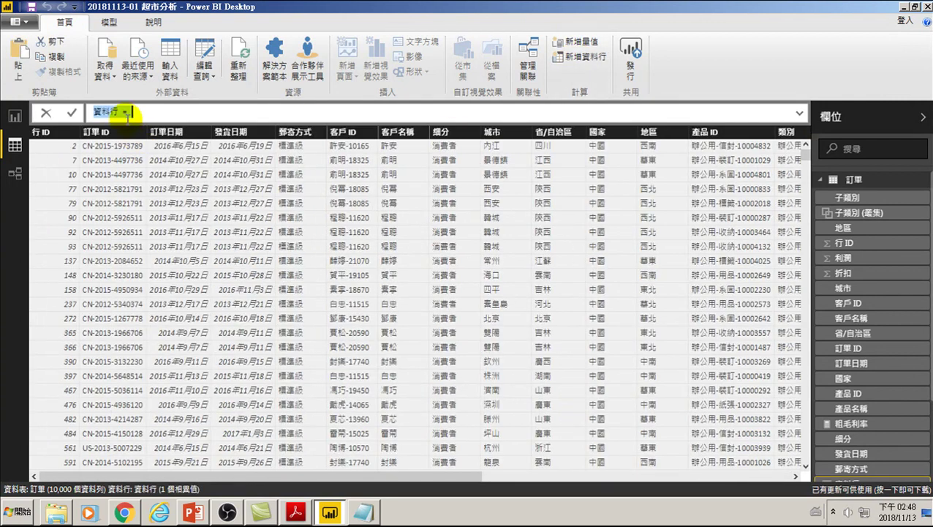
Replace the default name 資料行 with 退貨 using Chinese input so the formula reads '退貨 ='
{"action": "double_click", "coordinate": [114, 111]}
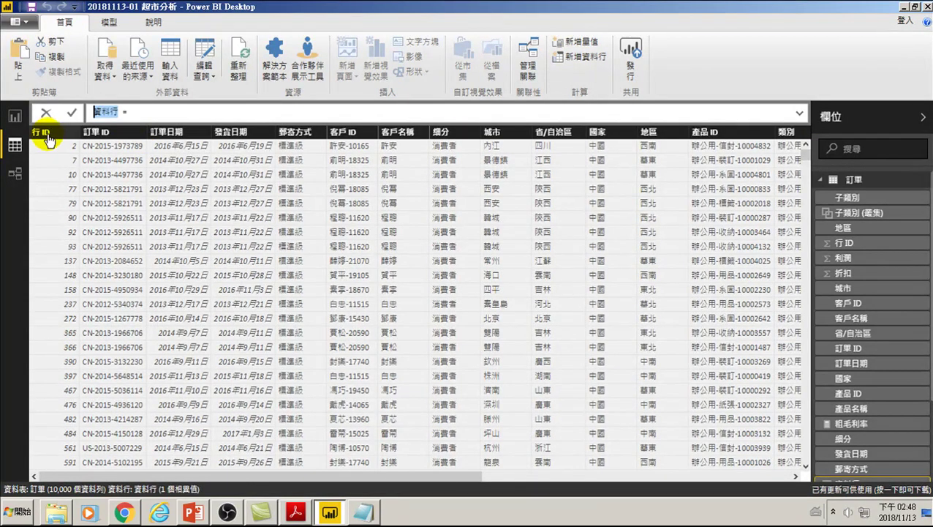
{"action": "key", "text": "BackSpace"}
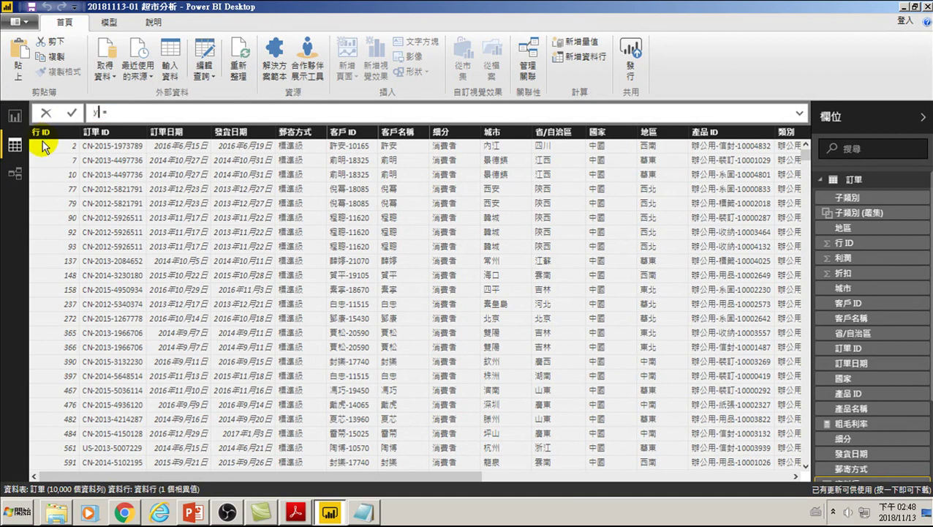
{"action": "type", "text": "ya"}
{"action": "type", "text": "oc"}
{"action": "key", "text": "space"}
{"action": "key", "text": "1"}
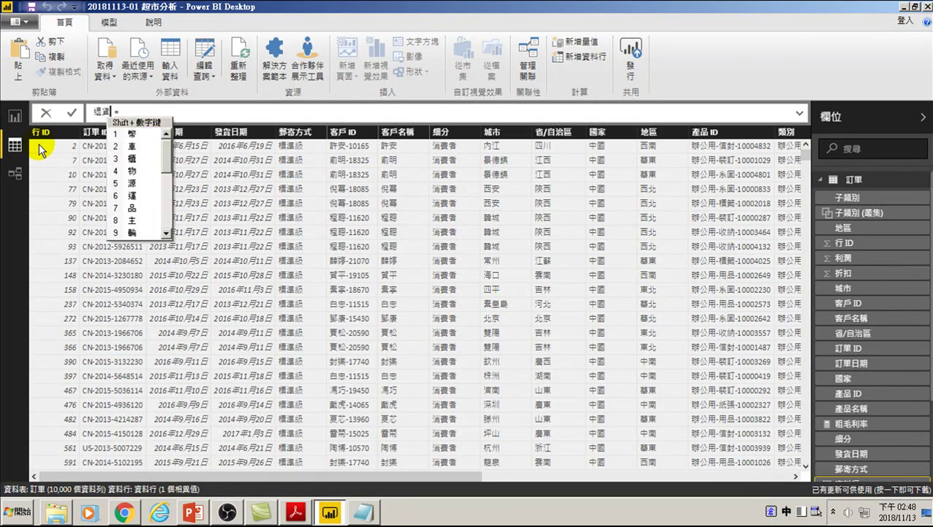
{"action": "key", "text": "Escape"}
{"action": "key", "text": "End"}
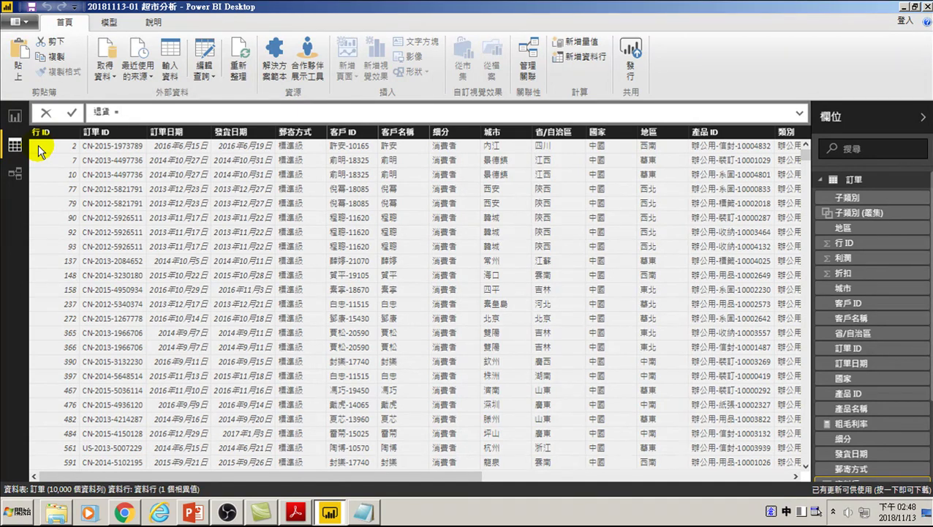
Type 're' after '退貨 =' to list DAX functions including RELATED
{"action": "type", "text": "tr"}
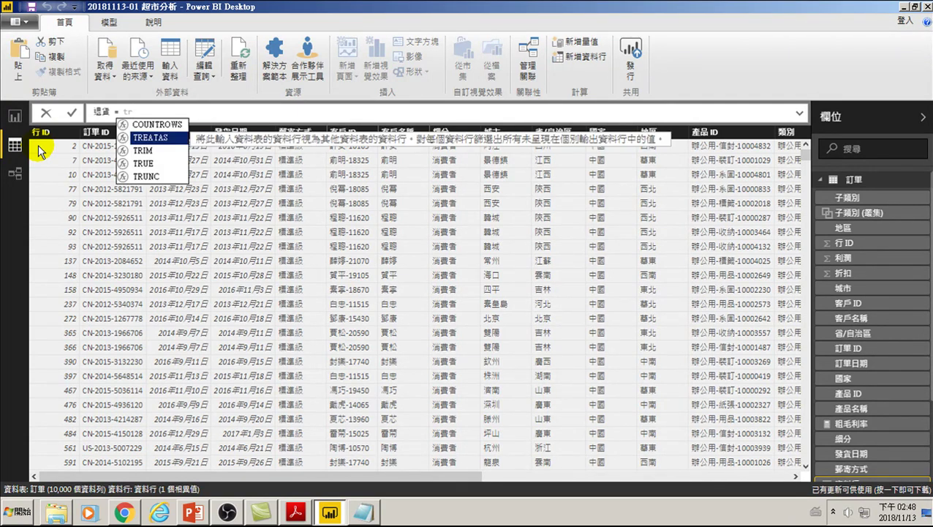
{"action": "key", "text": "BackSpace"}
{"action": "key", "text": "BackSpace"}
{"action": "type", "text": "re"}
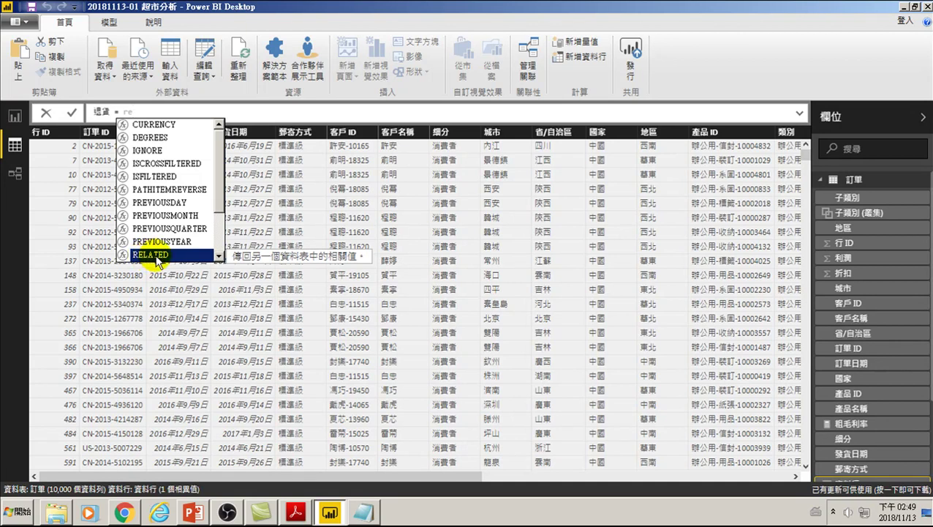
Insert RELATED so the formula reads '退貨 = RELATED('
{"action": "double_click", "coordinate": [150, 256]}
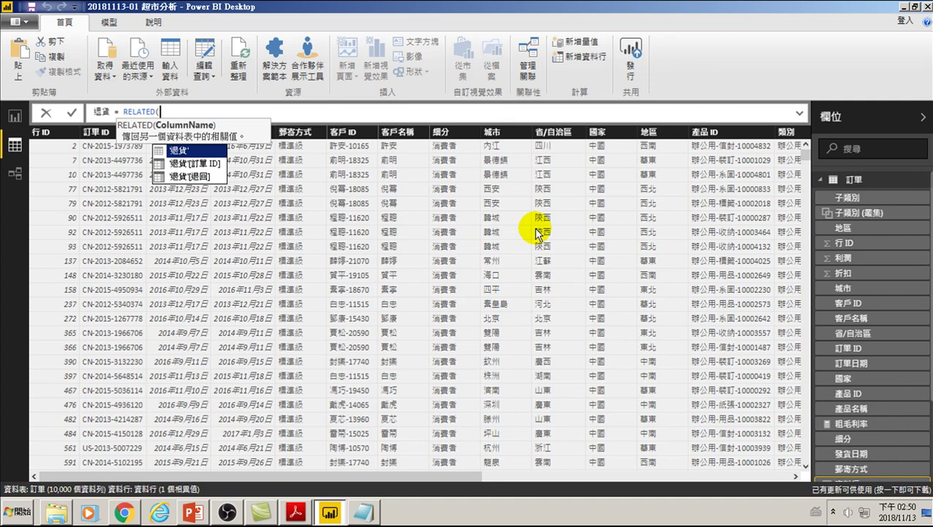
{"action": "key", "text": "Down"}
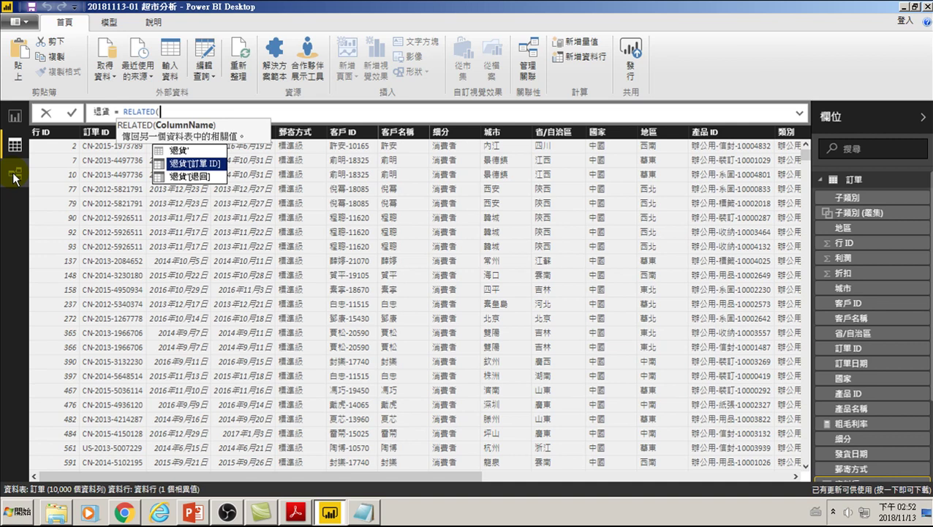
Complete the formula as RELATED('退貨'[訂單 ID]), commit it, and check returned order IDs in the column
{"action": "key", "text": "Tab"}
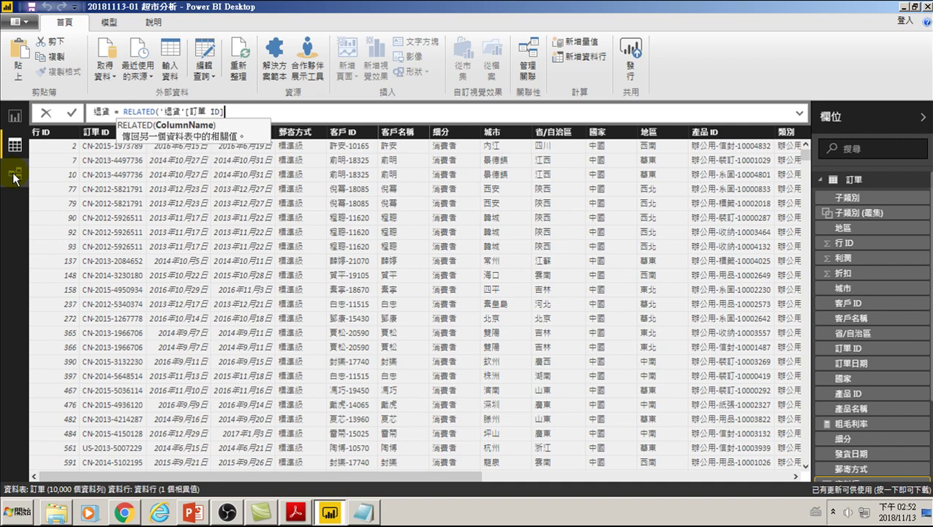
{"action": "type", "text": ")"}
{"action": "key", "text": "Return"}
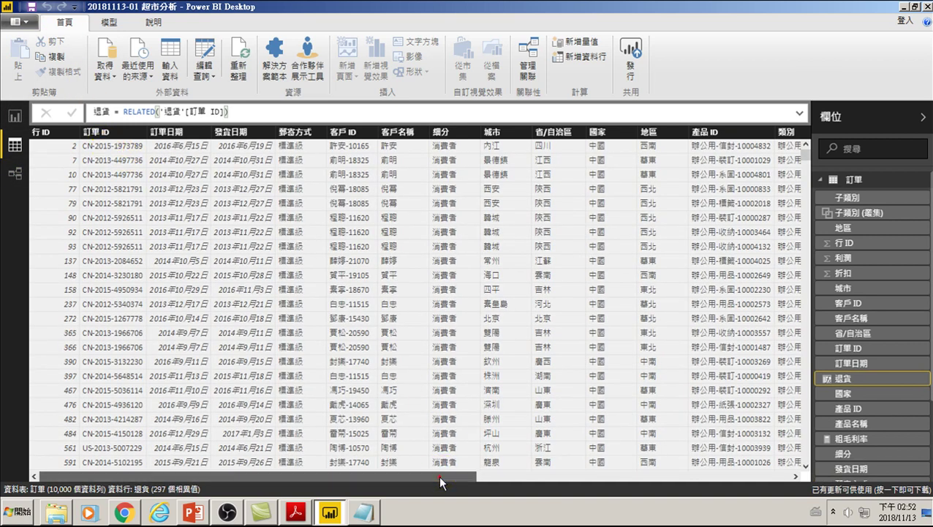
{"action": "left_click_drag", "start_coordinate": [438, 474], "coordinate": [797, 474]}
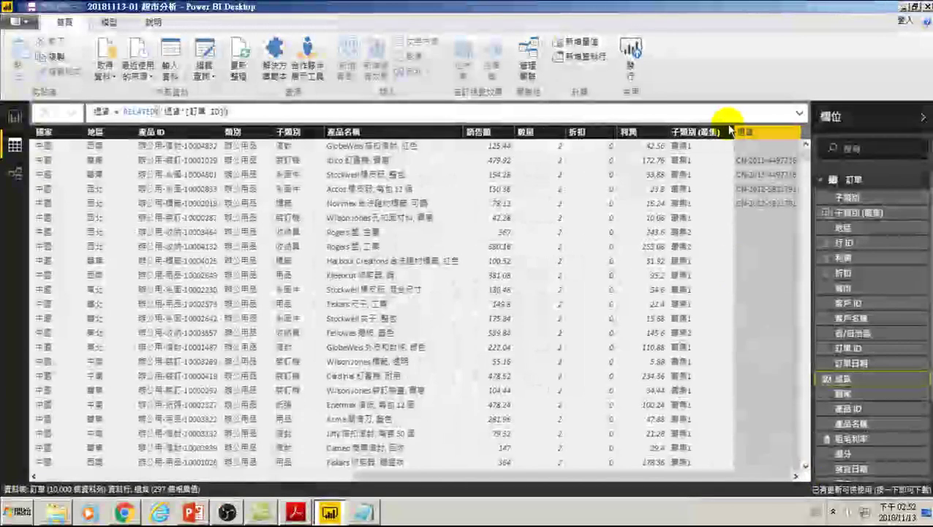
{"action": "left_click", "coordinate": [759, 172]}
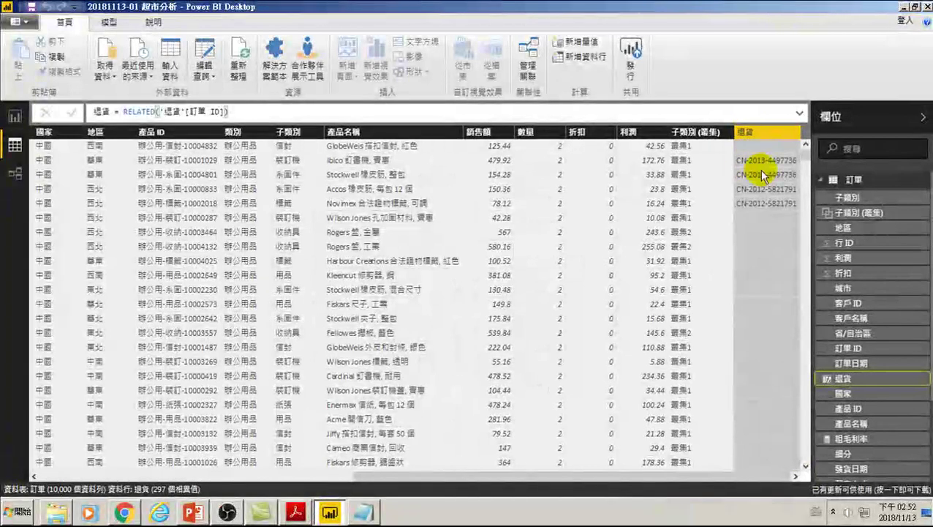